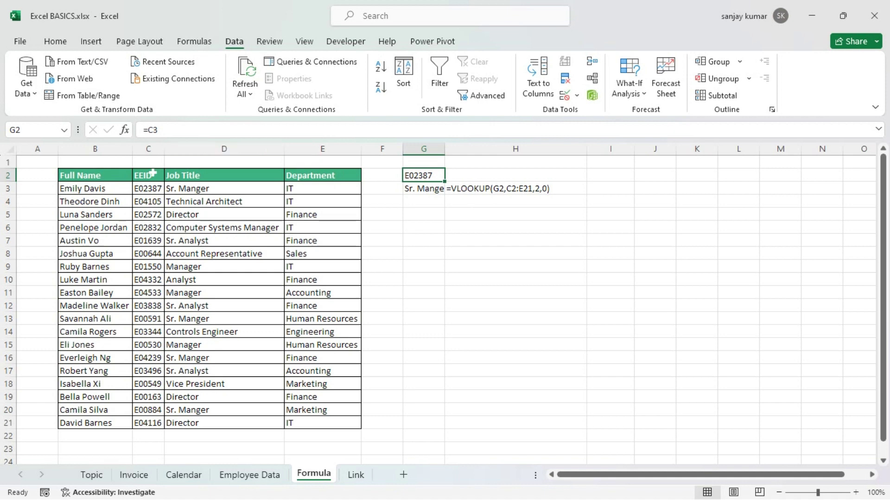
Start a CHOOSE formula in cell G4 with the array {1,2} as its index number.
drag(143, 175, 320, 424)
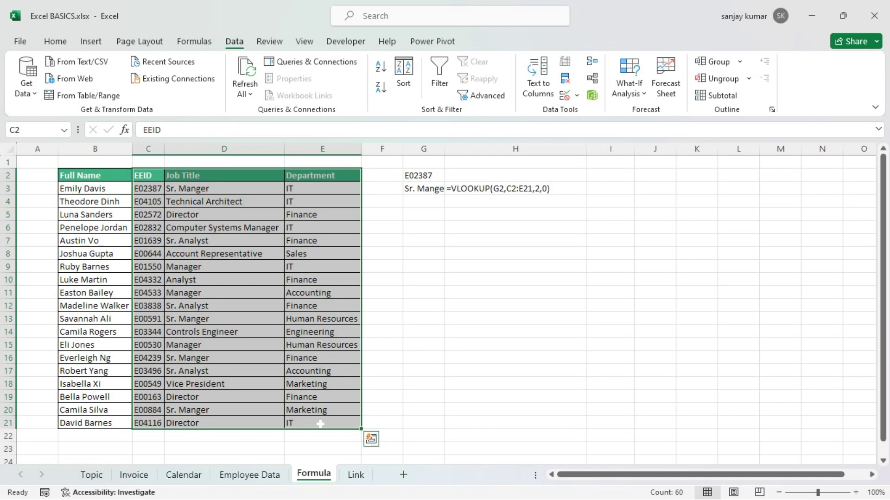
click(216, 332)
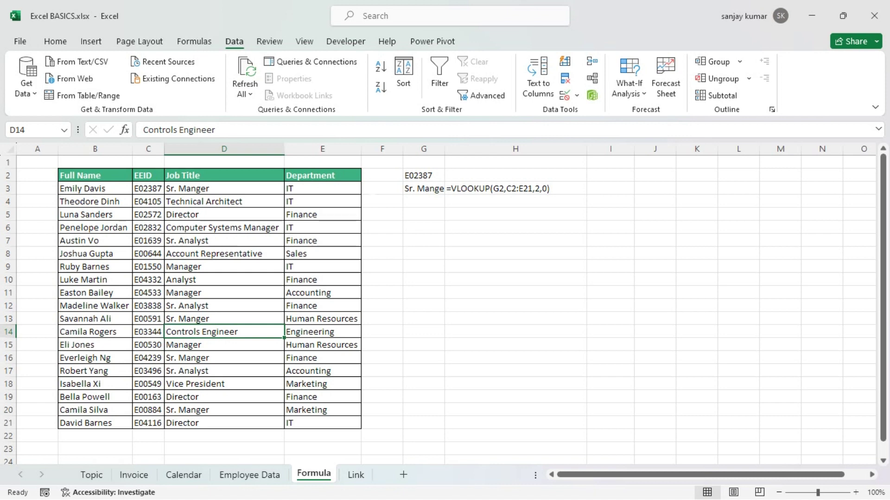
click(412, 202)
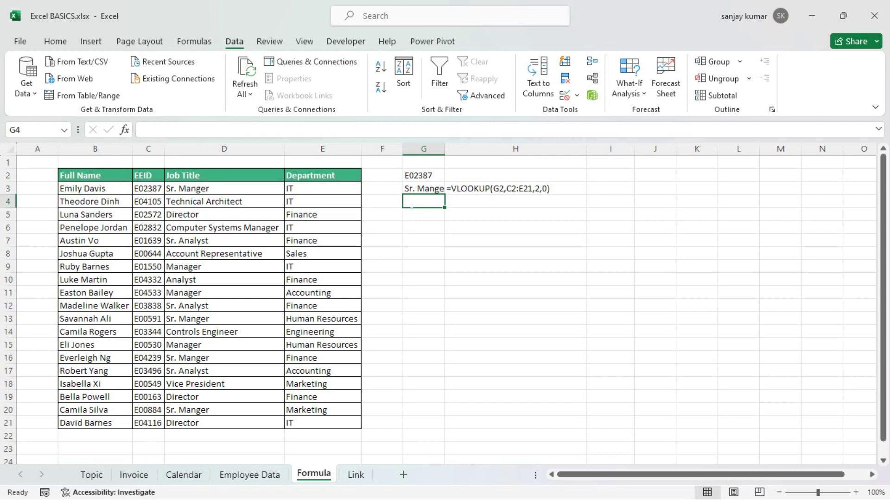
text(=)
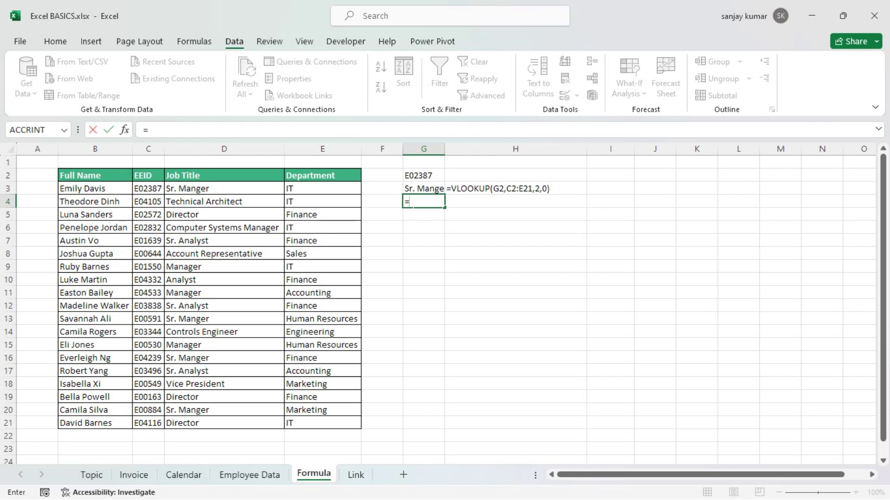
text(Cho)
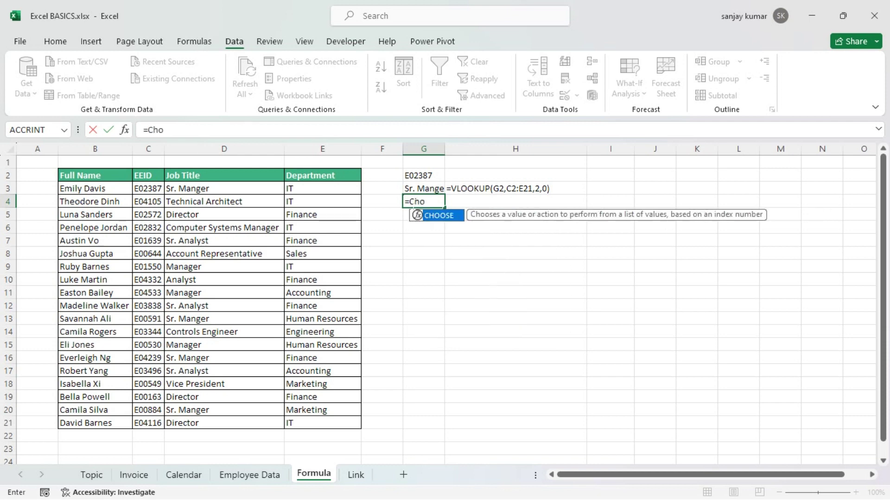
text(ose)
key(Tab)
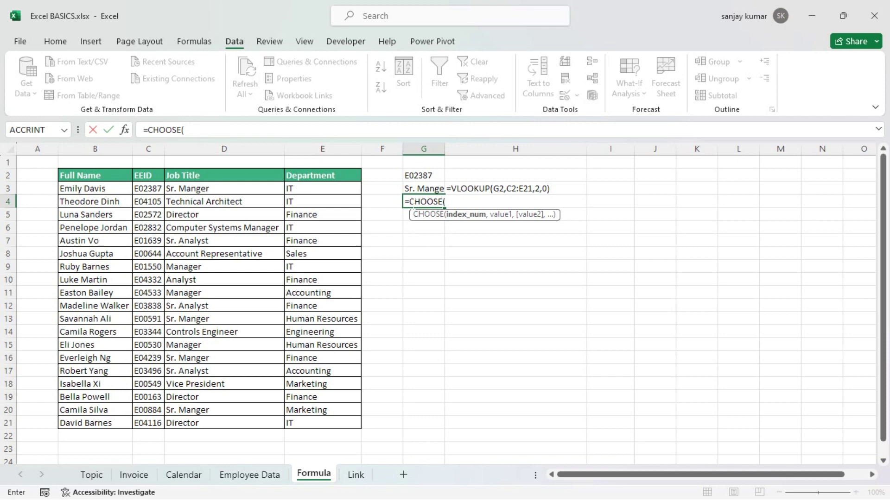
text({1,2},)
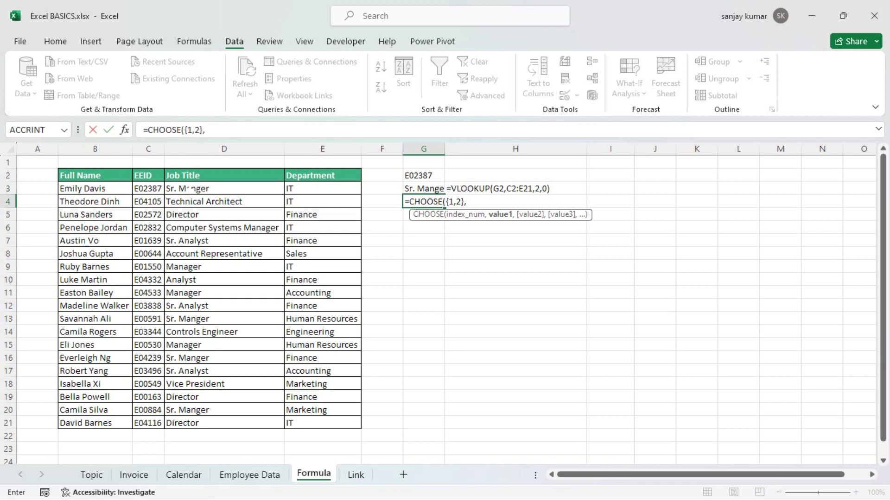
Add the job title cells D3, D4, D5, D7 and D9 as the values of the CHOOSE formula.
click(187, 188)
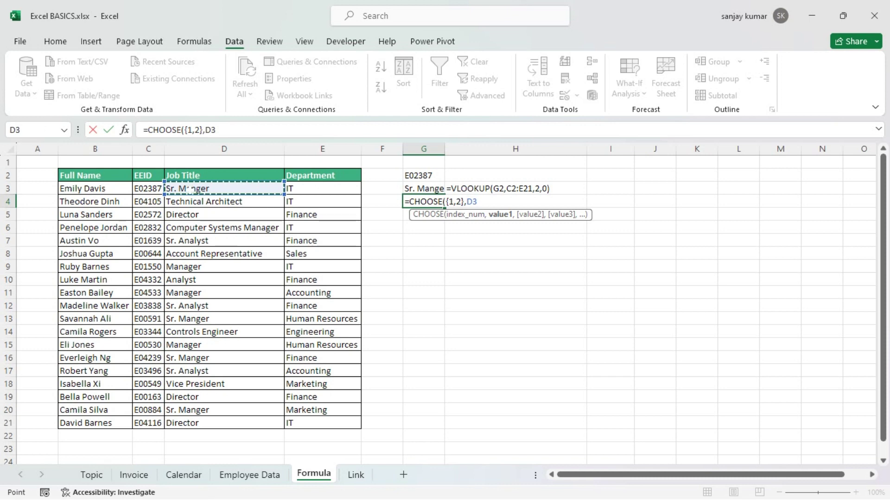
text(,)
click(193, 201)
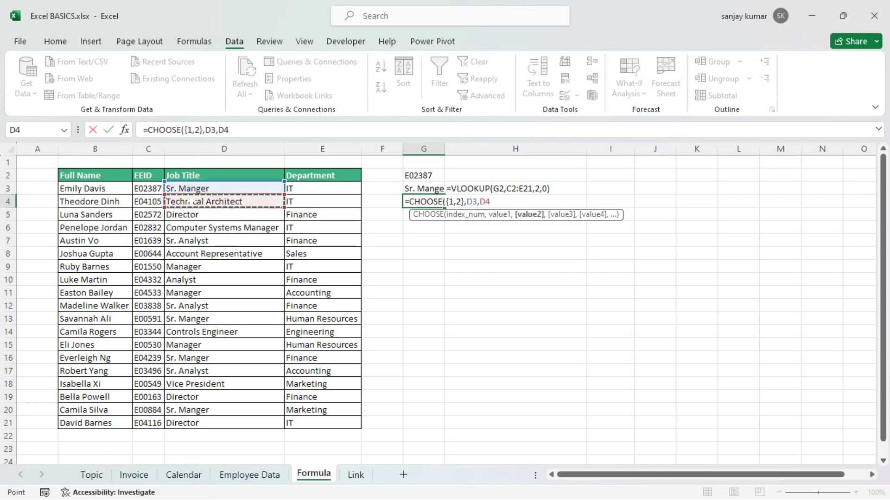
text(,)
click(187, 214)
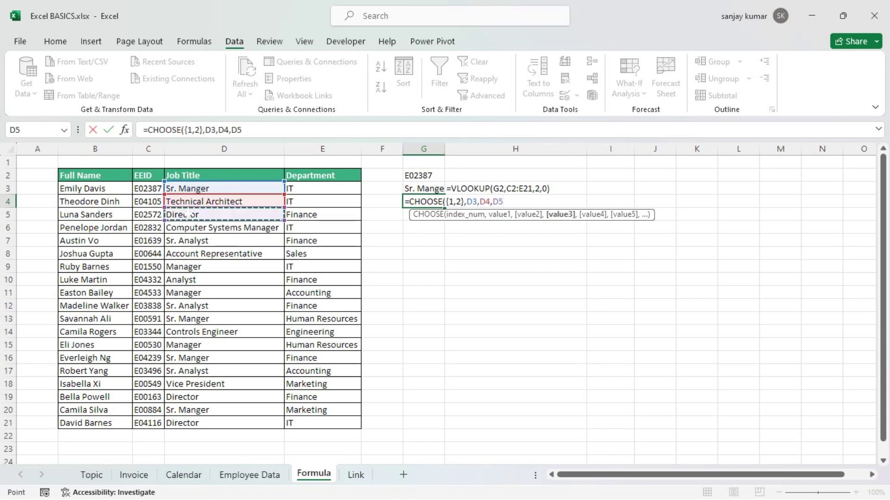
text(,)
click(183, 240)
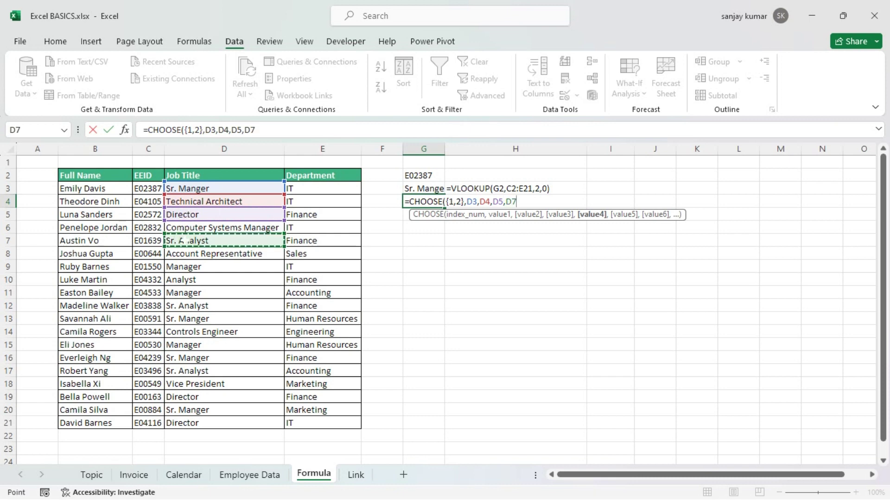
text(.)
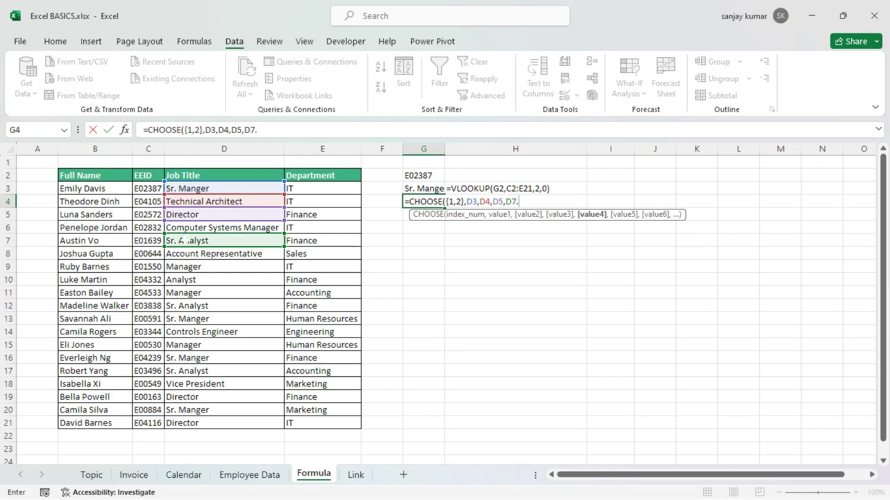
click(188, 267)
text(,)
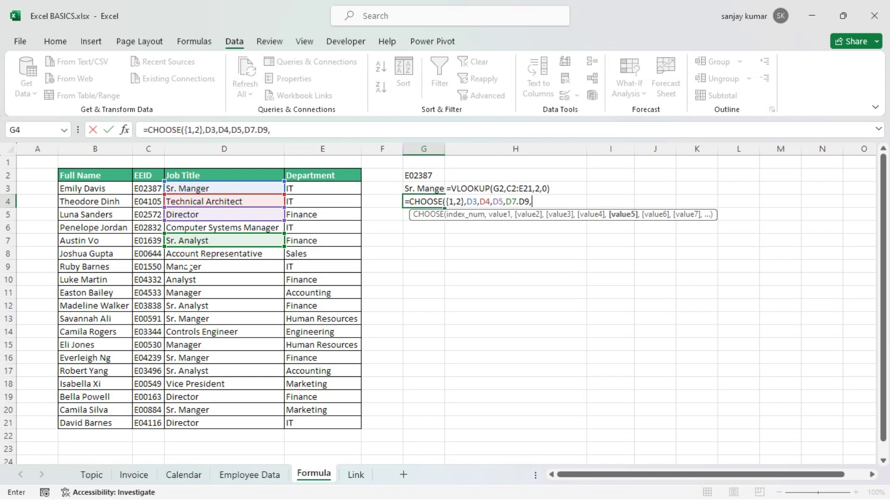
Correct the separators so the formula in G4 reads =CHOOSE({1,2},D3,D4,D5,D7,D9), and enter it.
click(258, 130)
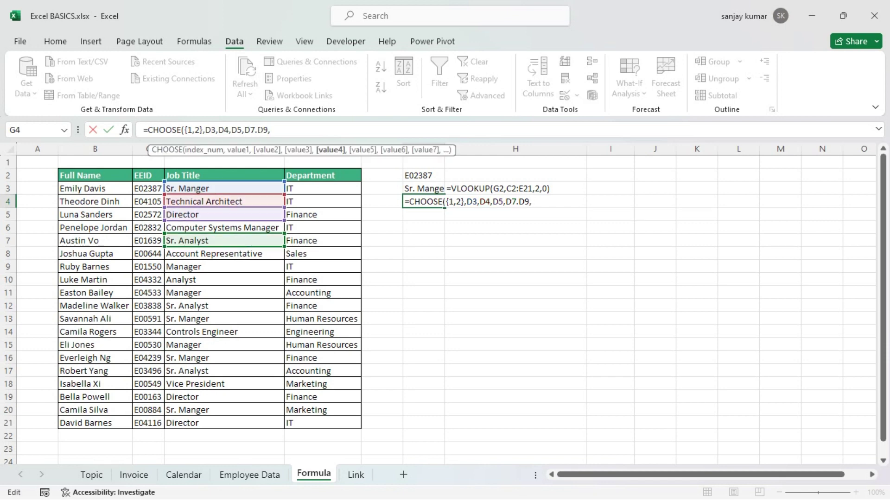
key(BackSpace)
text(,)
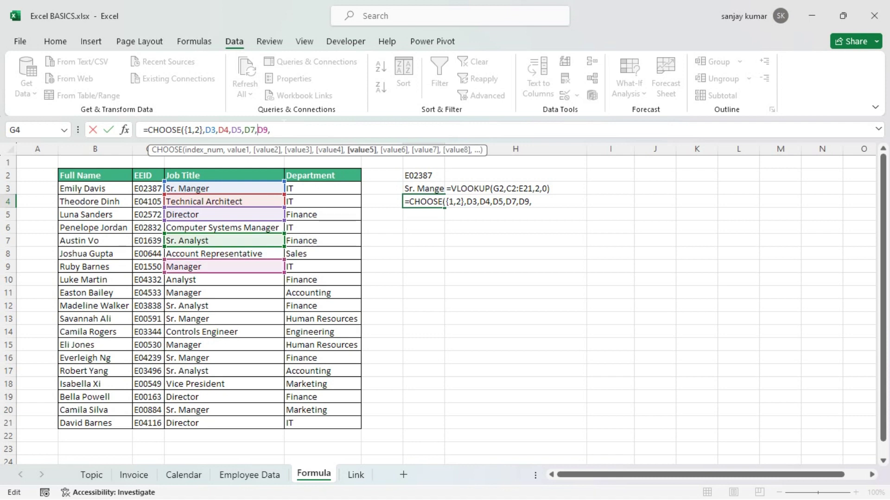
click(282, 125)
key(BackSpace)
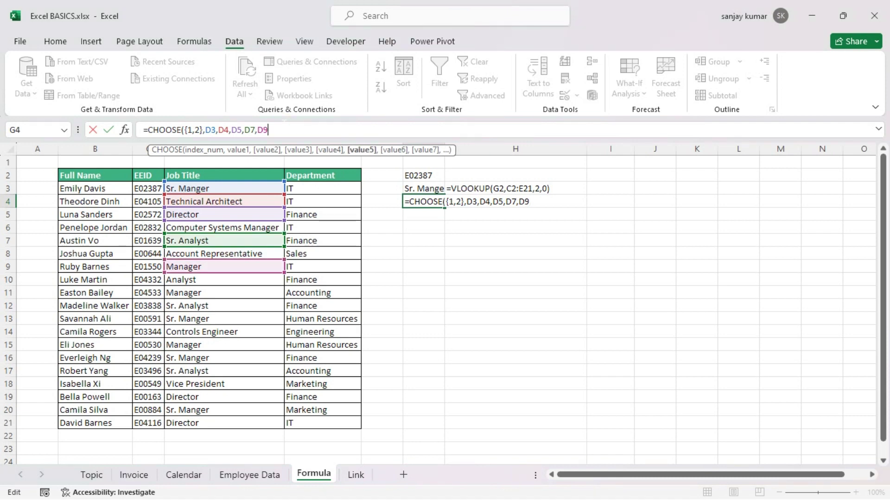
text())
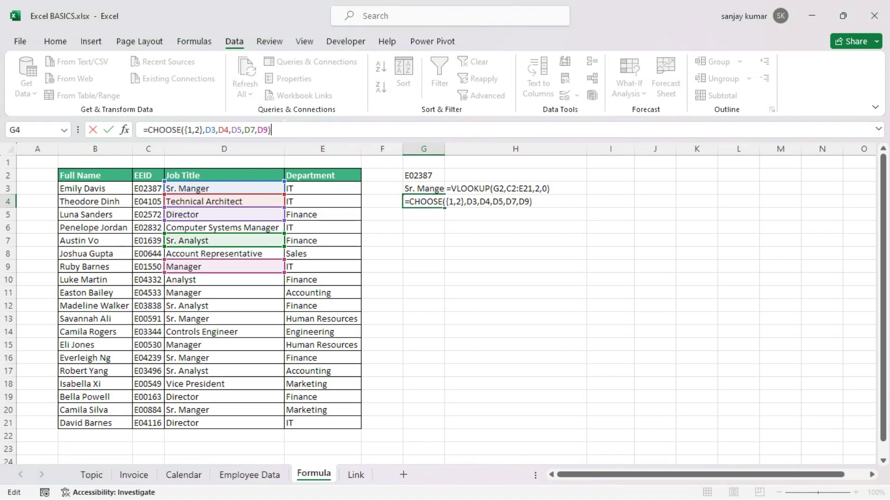
key(Return)
key(Up)
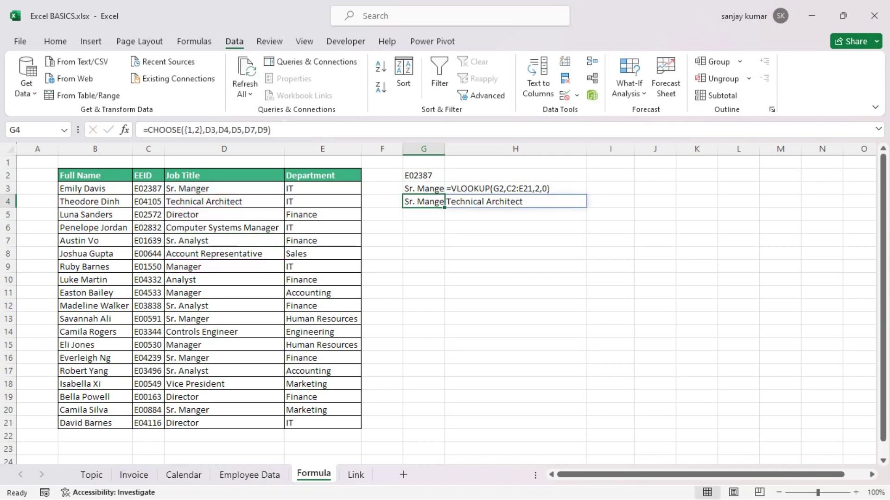
Widen column G until the job titles in it fit, and check the formula behind H4 and G4.
mouse_move(445, 148)
mouse_down()
mouse_move(605, 148)
mouse_move(461, 149)
mouse_up()
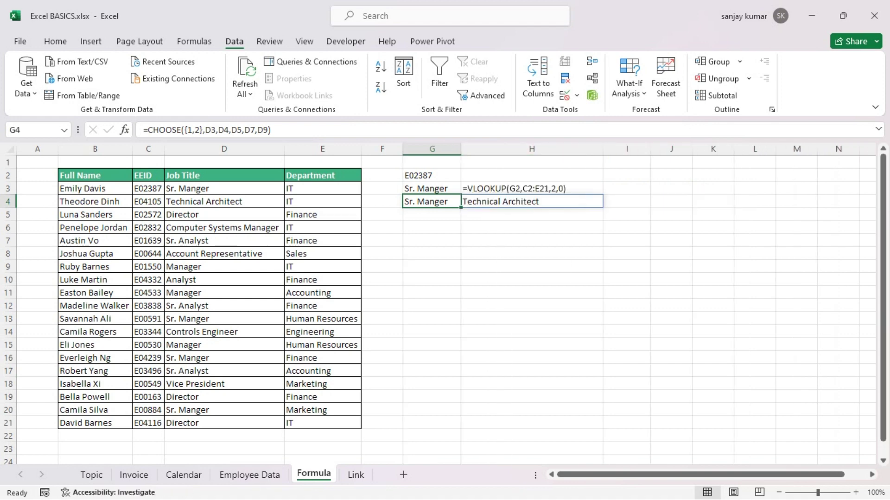
click(514, 219)
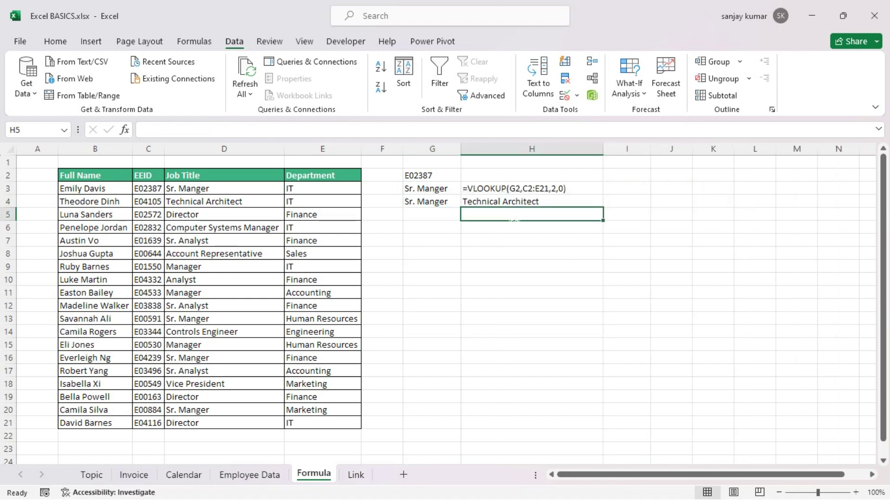
click(481, 203)
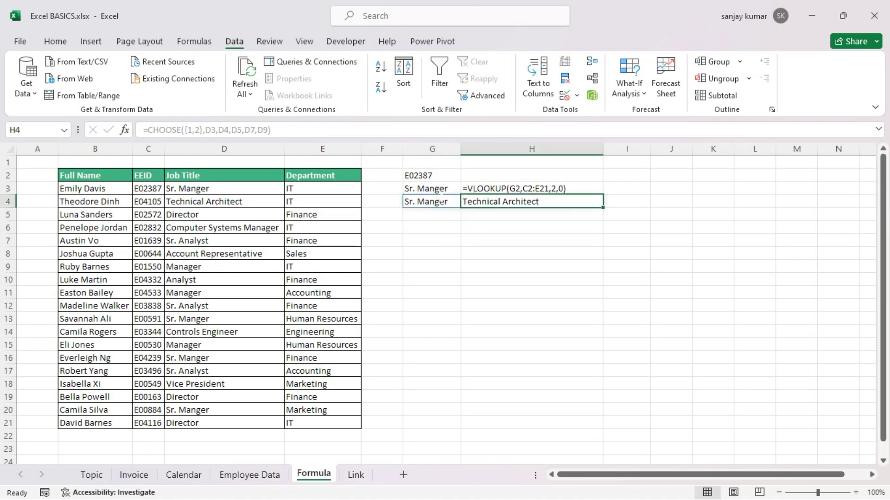
click(441, 201)
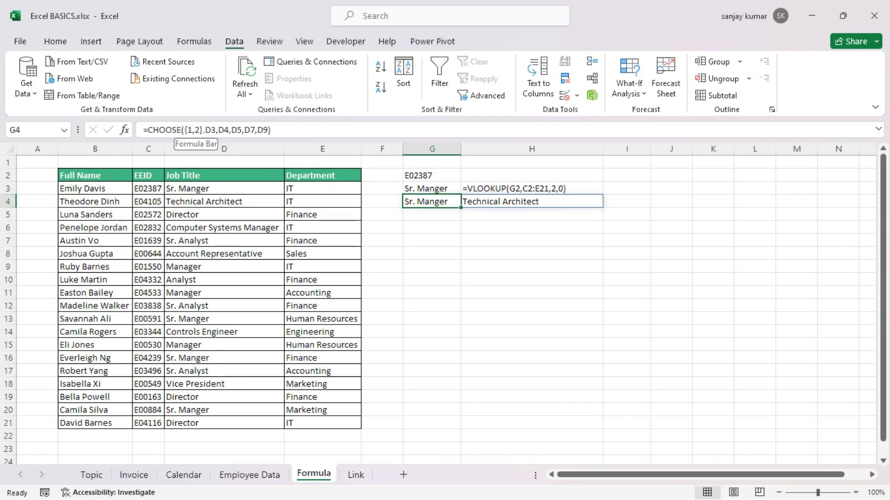
Examine the value references in G4's CHOOSE formula and the Job Title column cells they point to.
drag(205, 130, 265, 130)
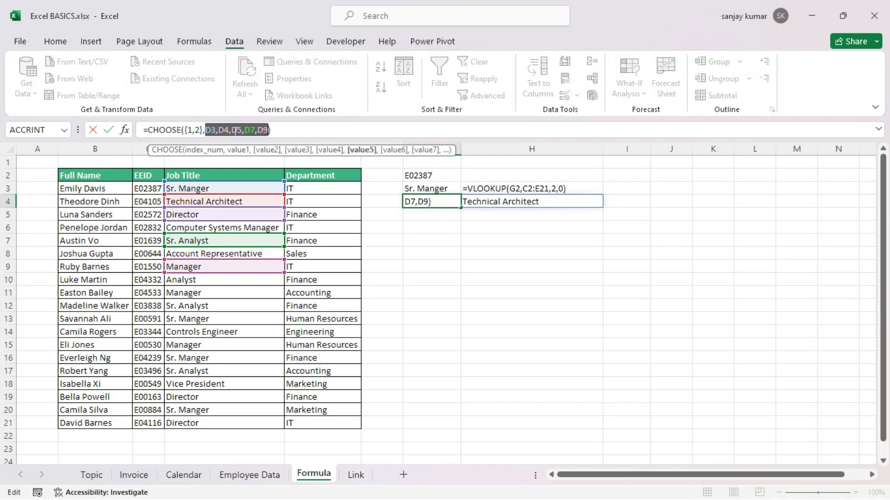
key(Escape)
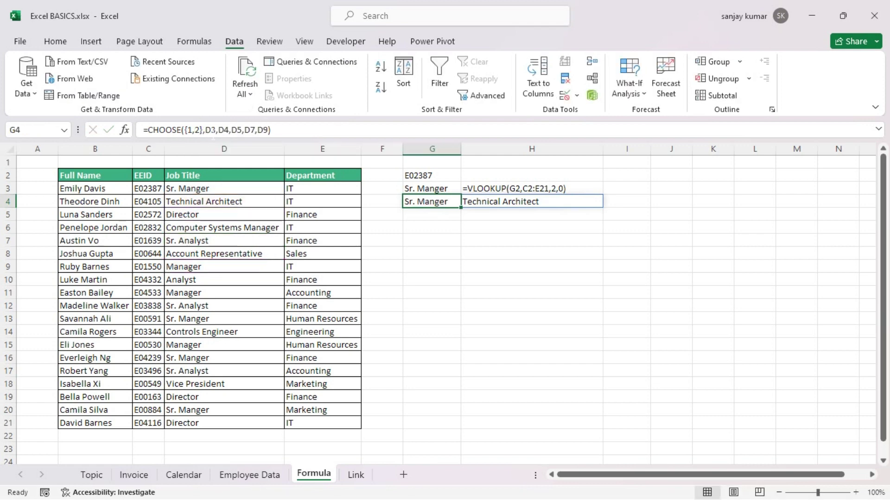
key(Down)
key(Down)
key(Left)
key(Left)
key(Left)
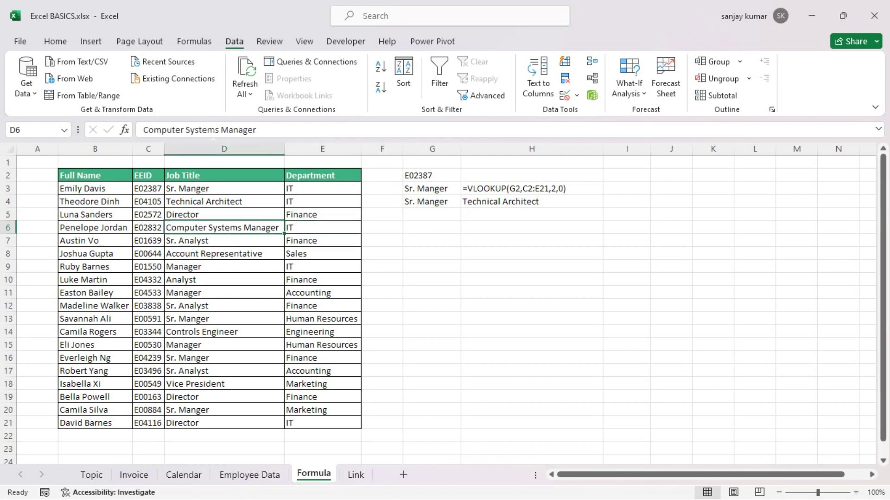
key(Up)
key(Down)
key(Down)
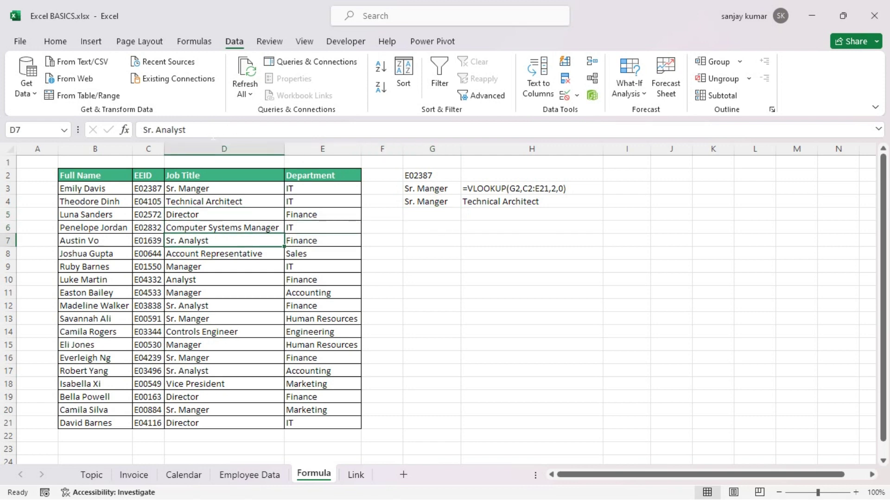
key(Right)
key(Up)
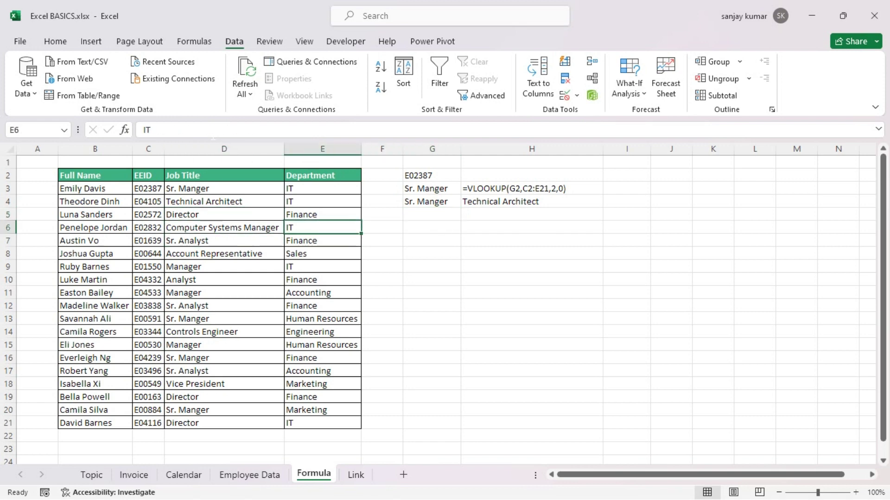
key(Left)
key(Up)
key(Up)
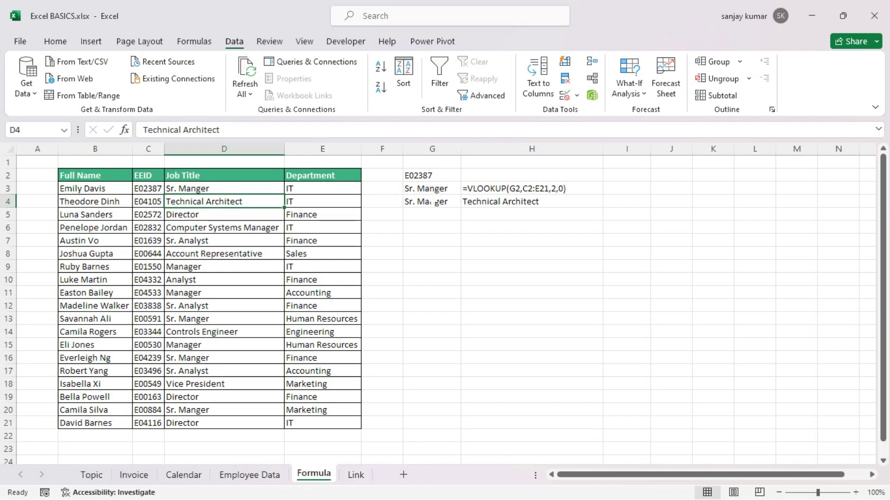
Change the index array of the CHOOSE formula in G4 to {1,5}, and review the cells it fills.
click(434, 202)
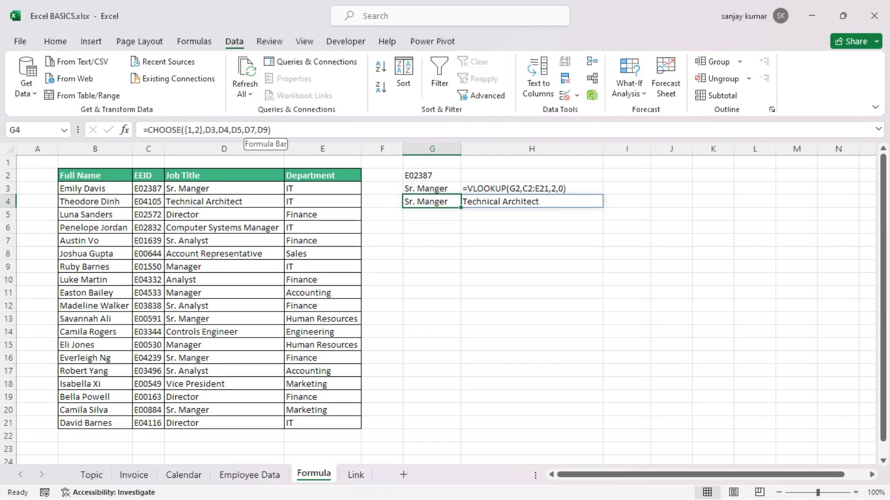
click(261, 131)
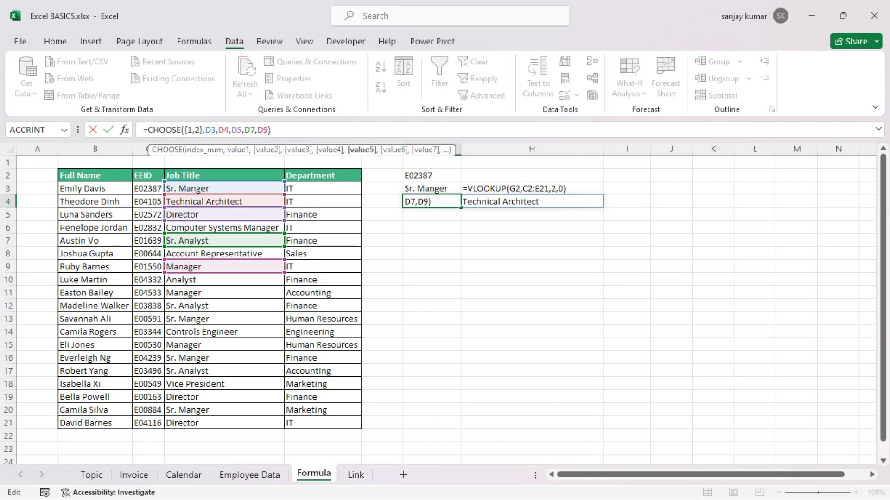
click(200, 130)
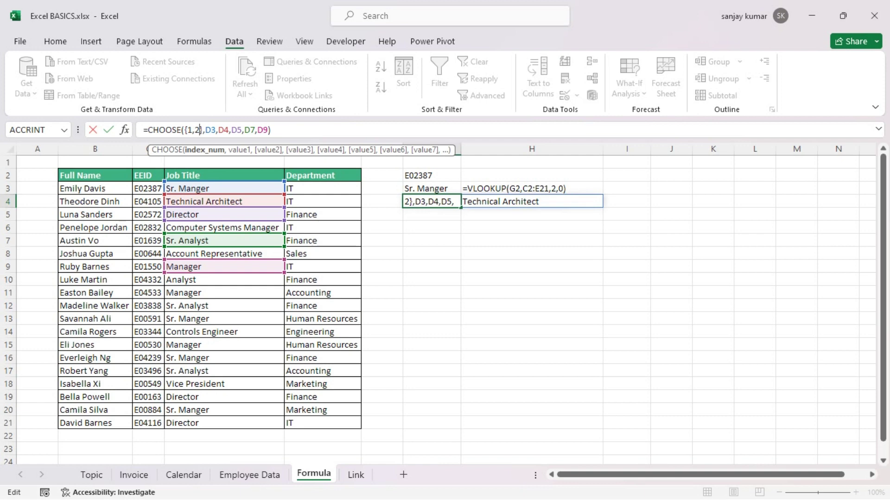
key(BackSpace)
text(5)
click(269, 130)
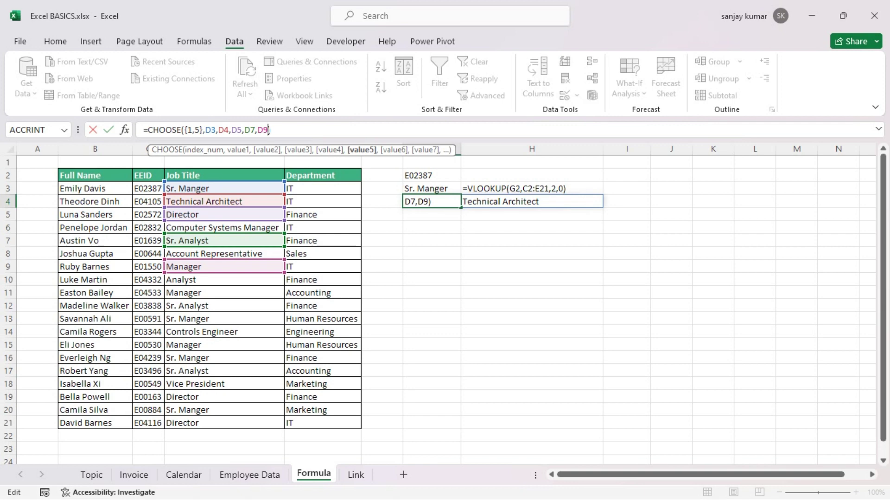
key(ctrl+Return)
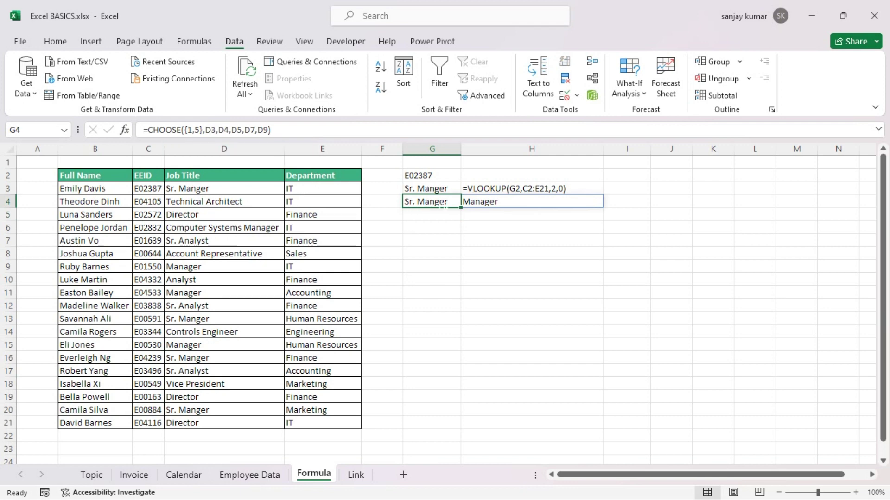
click(507, 215)
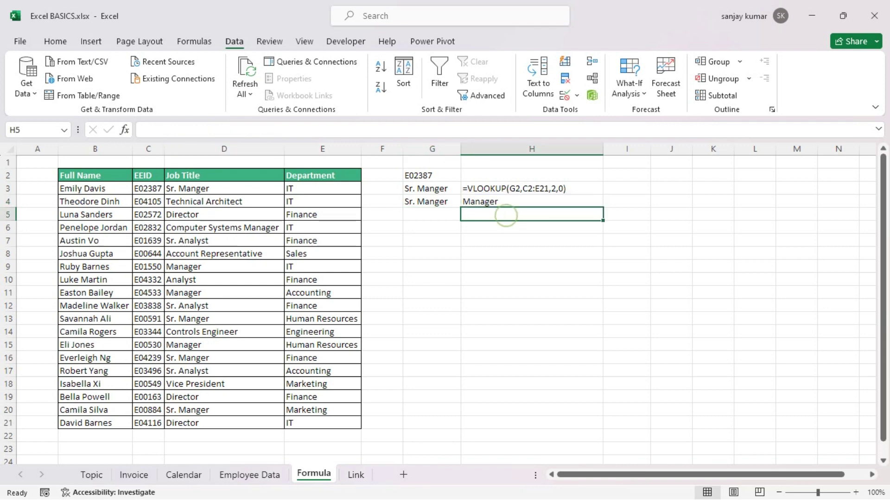
key(Up)
key(Left)
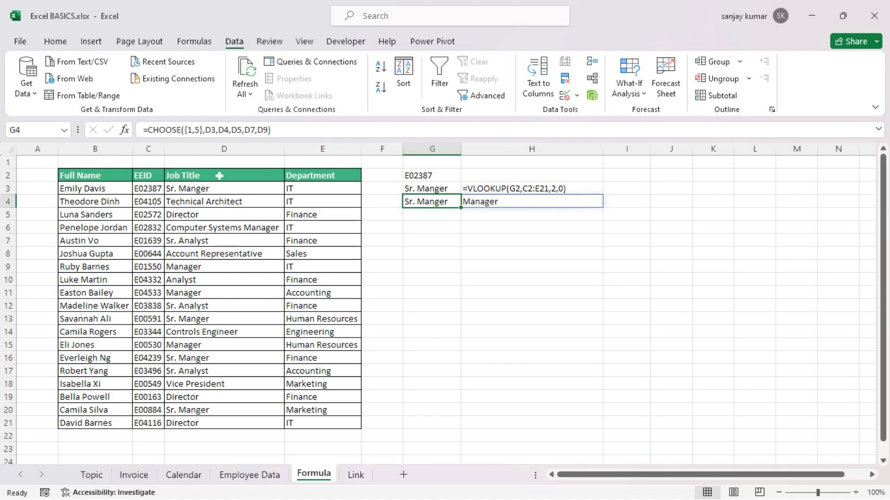
Compare Job Title cell D9, the fifth value reference, with the results of the CHOOSE formula in G4.
click(190, 267)
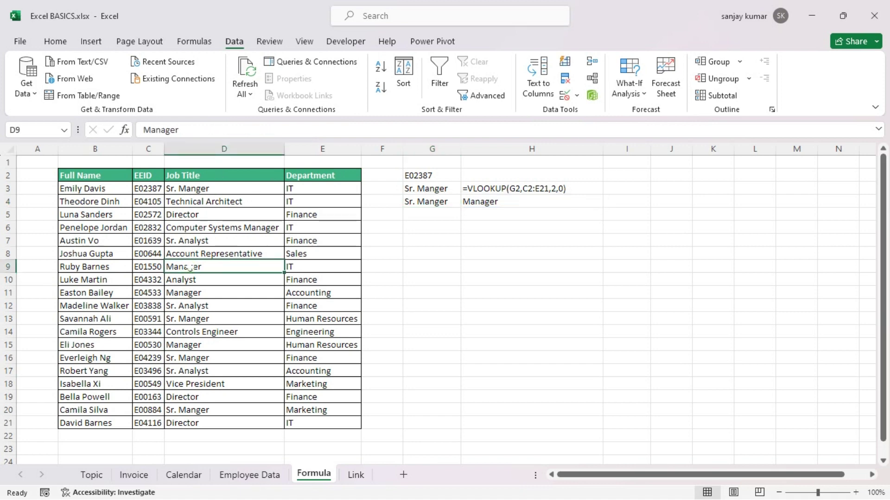
key(Up)
key(Up)
key(Up)
key(Right)
key(Right)
key(Right)
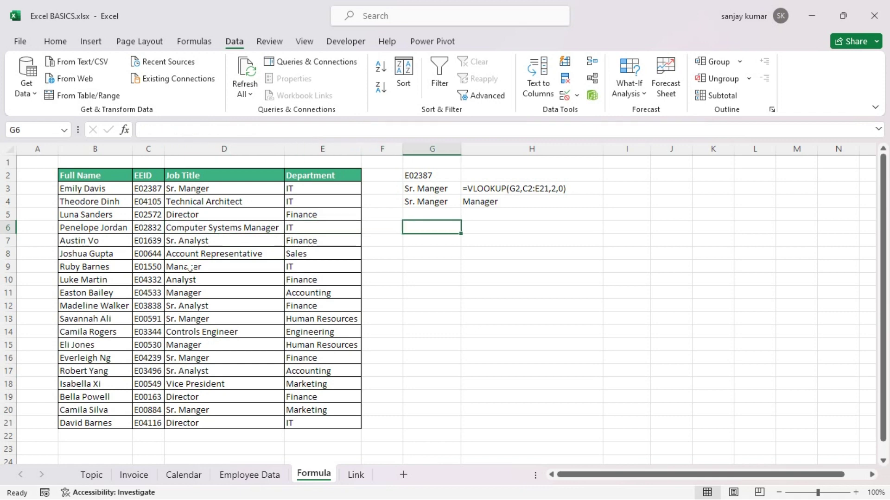
key(Up)
key(Up)
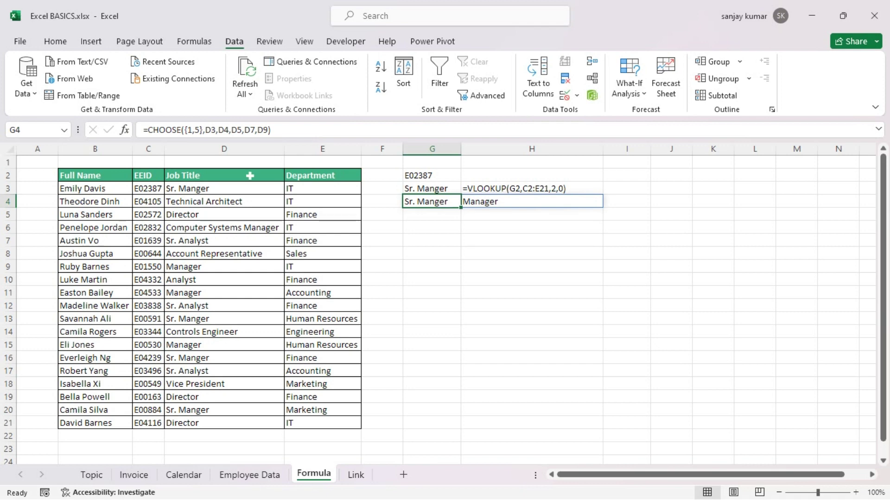
Change the index array of the CHOOSE formula in G4 to {5} and enter it.
click(191, 130)
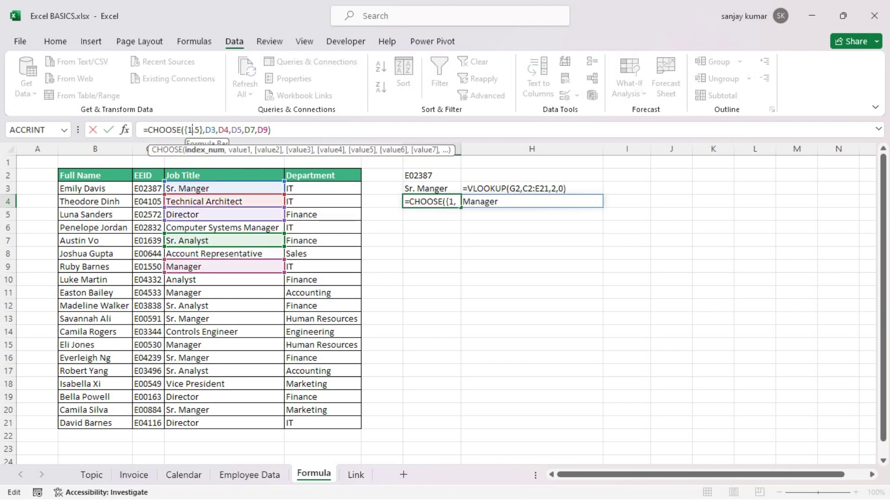
click(194, 130)
key(BackSpace)
key(BackSpace)
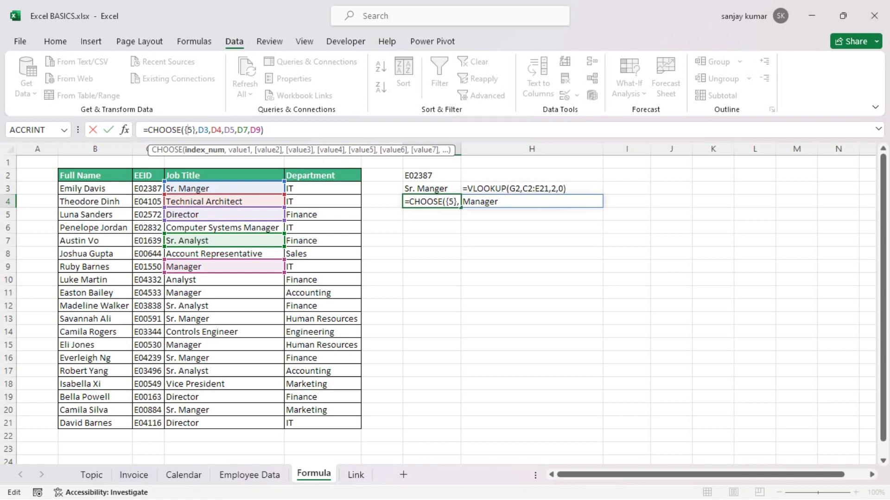
key(Return)
key(Up)
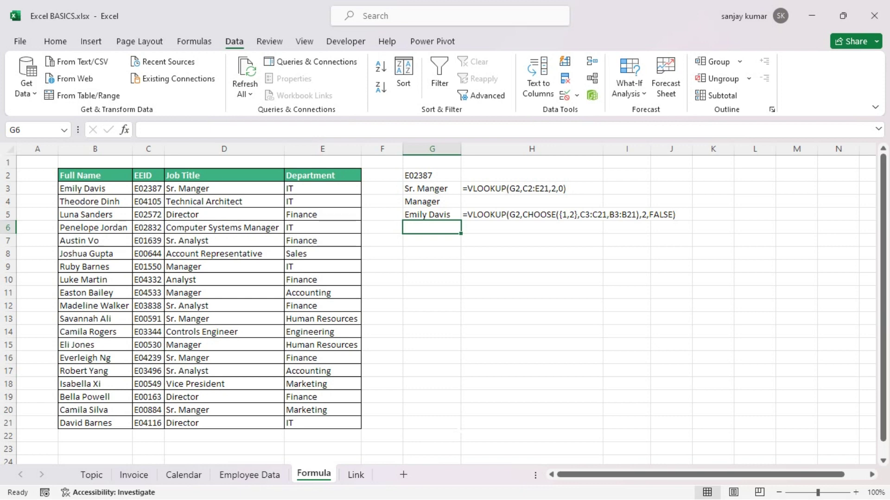
Start a VLOOKUP formula in G6 with G2 as the lookup value.
text(=vl)
key(Tab)
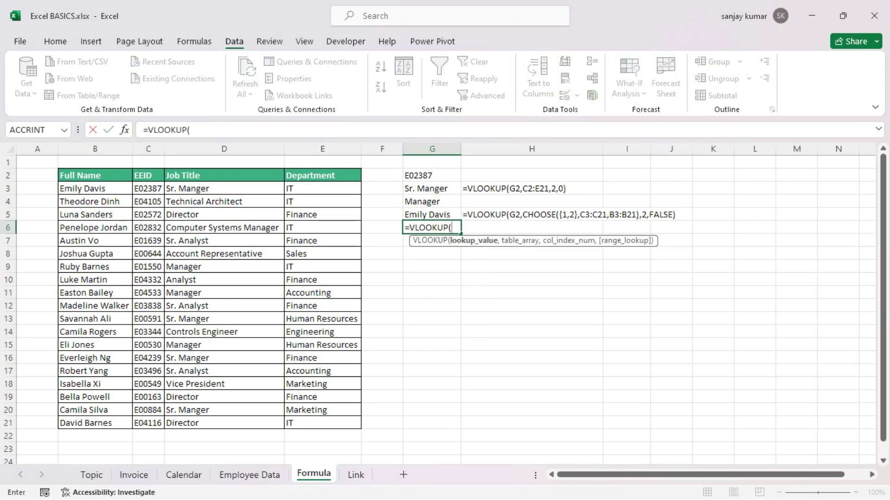
key(Up)
key(Up)
key(Up)
key(Up)
text(,)
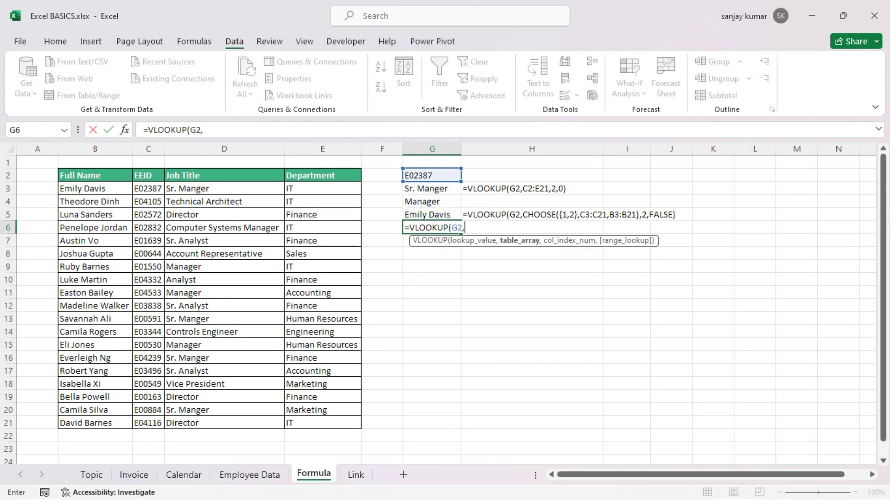
Nest CHOOSE({1,2},C3:C21,B3:B21) as the table array of the VLOOKUP in G6, placing the EEID column before Full Name.
text(cho)
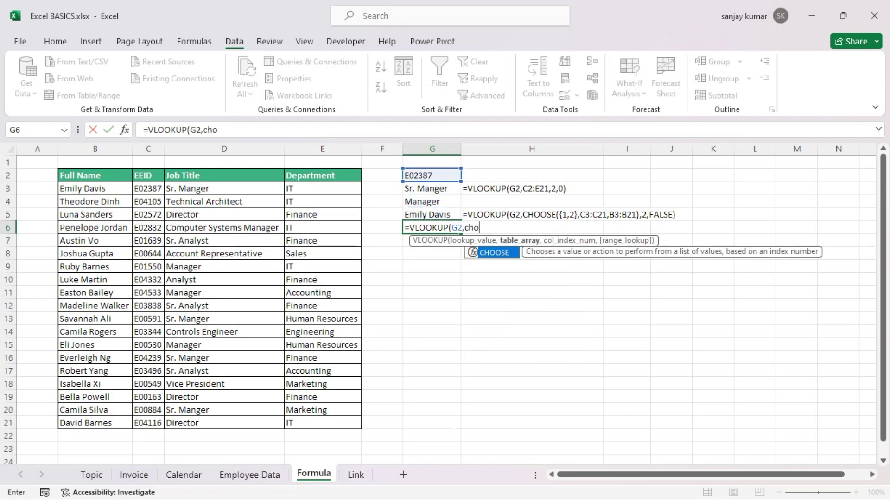
key(Tab)
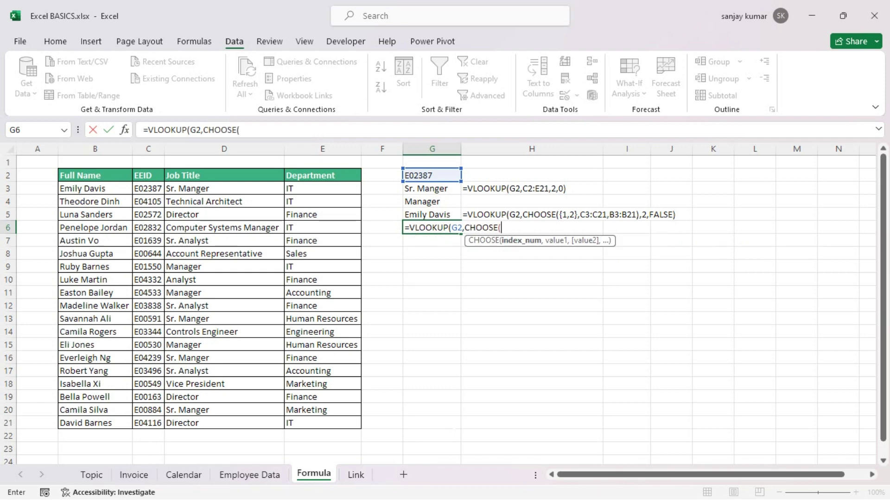
text({1,2},)
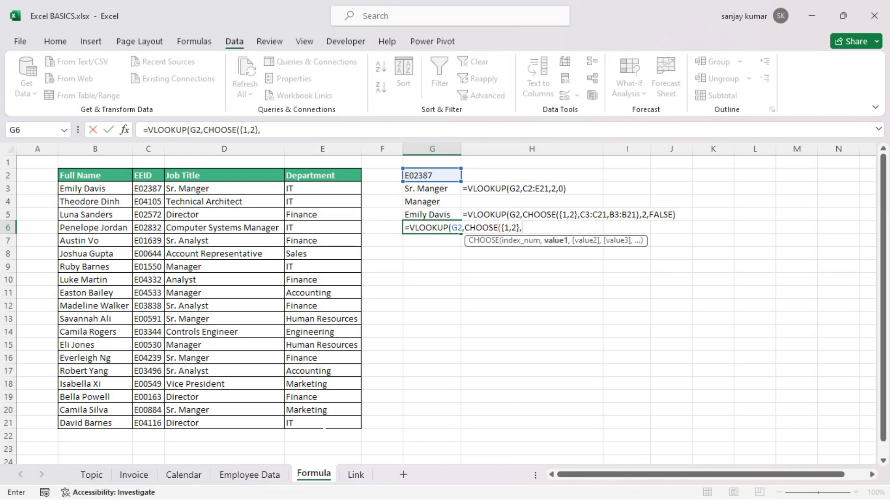
drag(151, 188, 151, 419)
text(,)
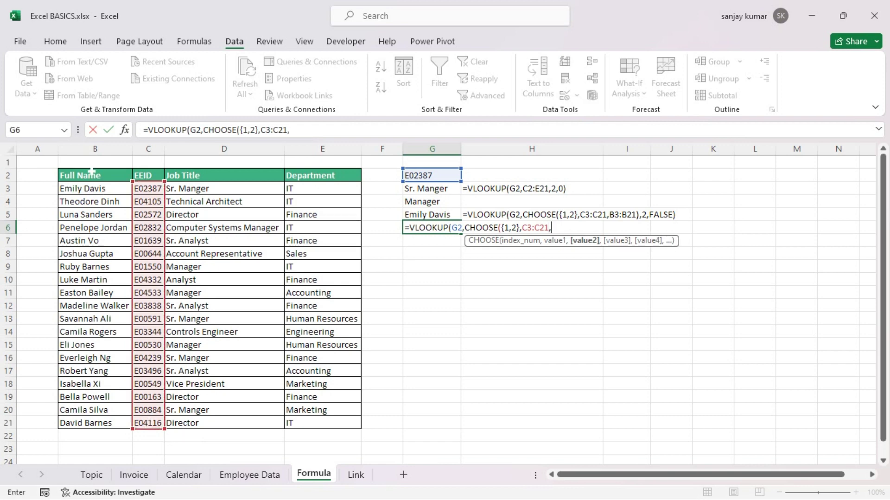
drag(91, 189, 87, 423)
text(,)
key(BackSpace)
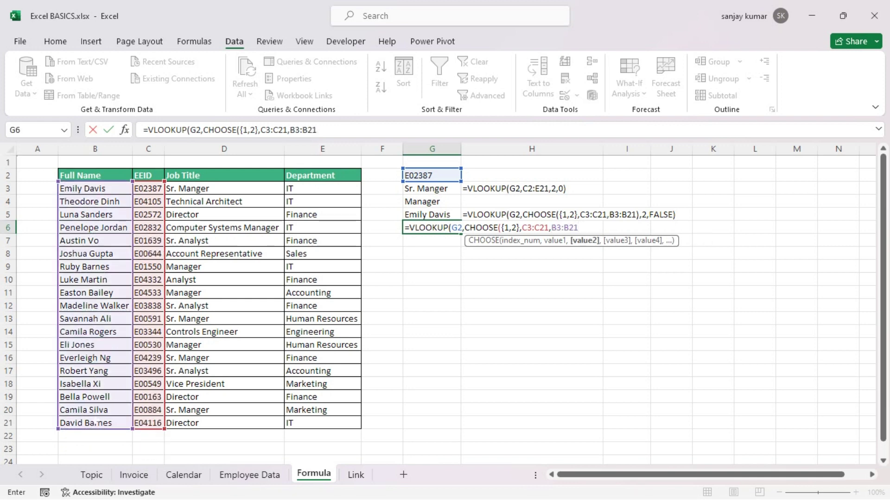
text())
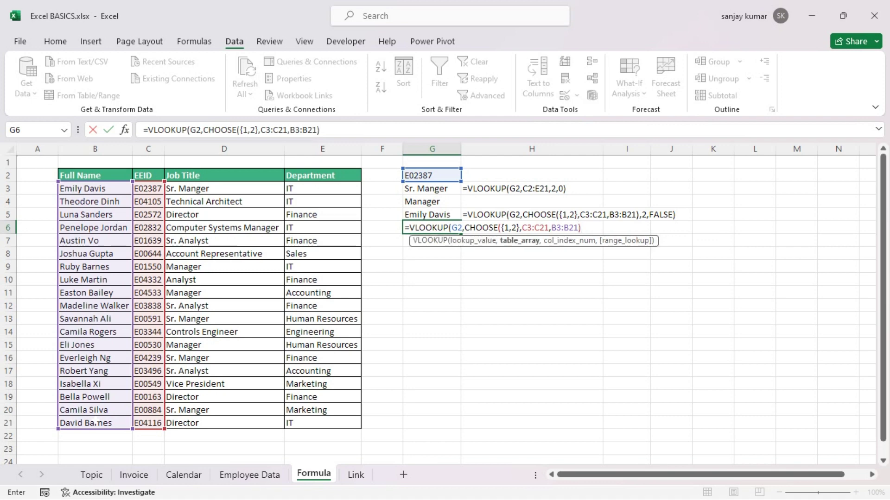
Complete the VLOOKUP in G6 with column index 2 and range lookup 0, and enter it.
text(,)
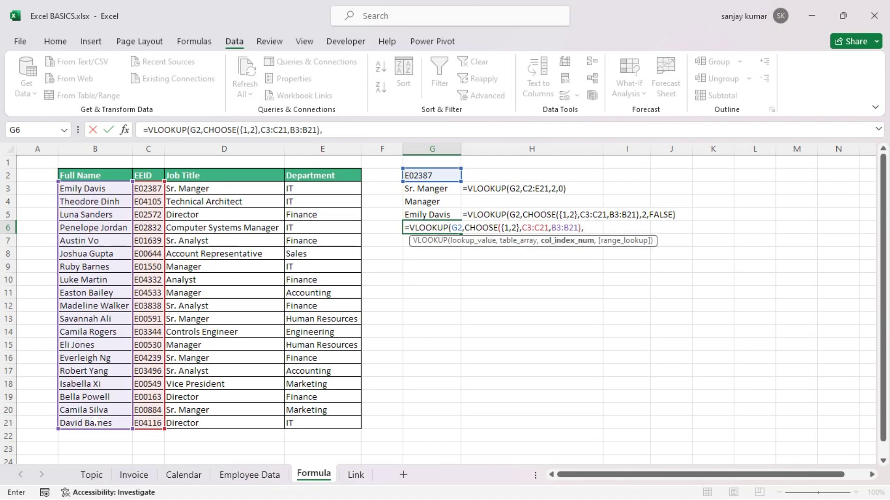
text(2,0)
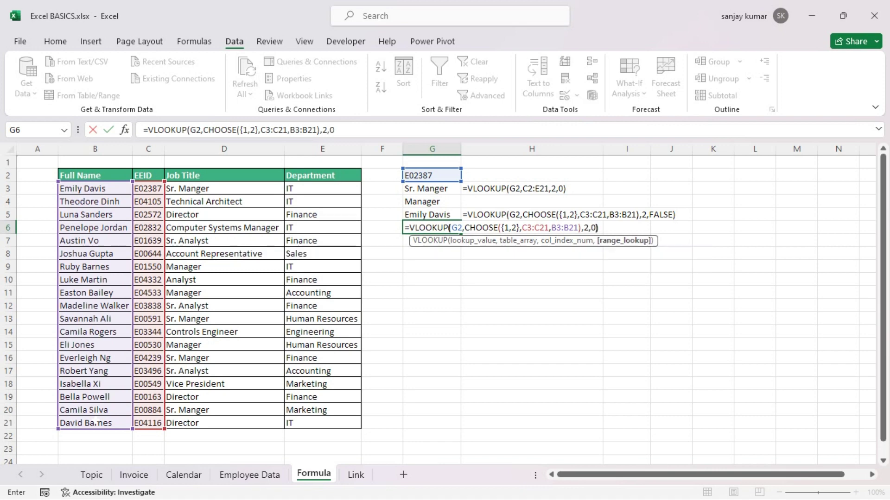
text())
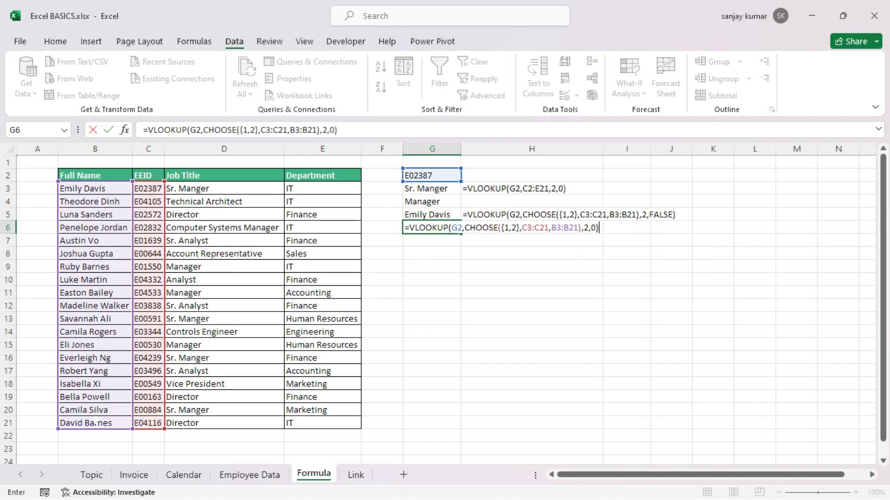
key(Return)
key(Up)
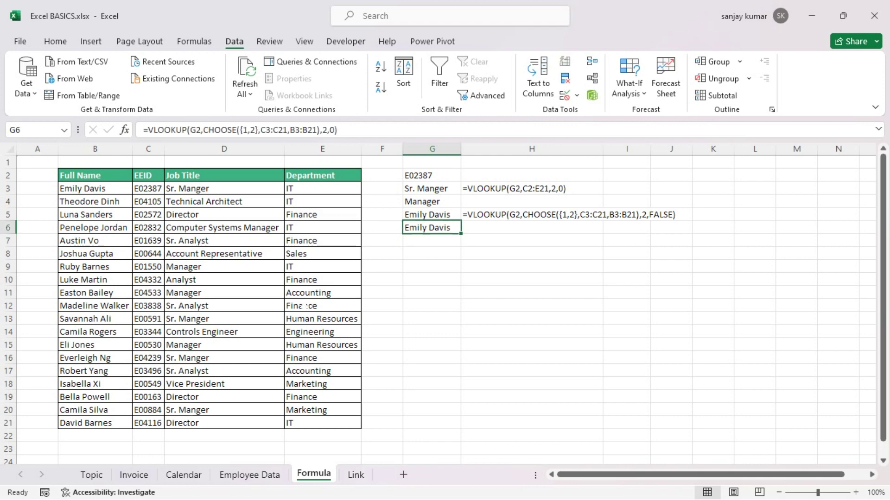
Copy the EEID from C10 into lookup cell G2, and check the formulas in G5 and G6.
click(160, 227)
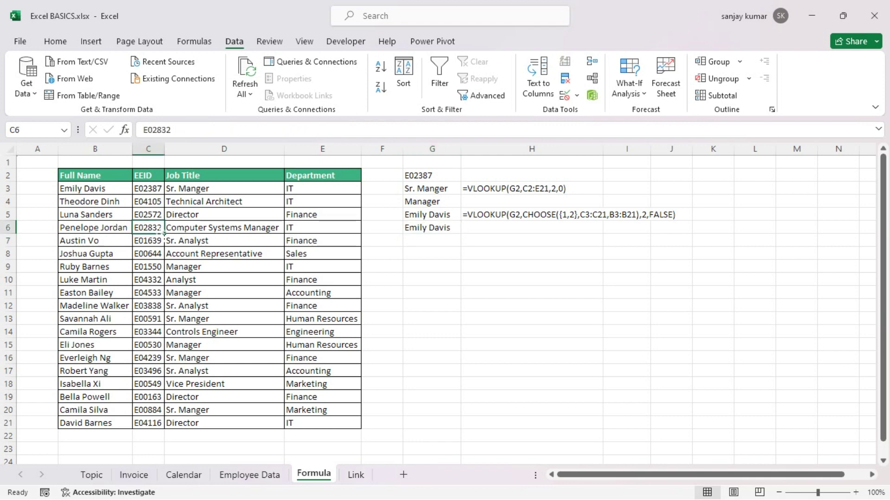
click(161, 280)
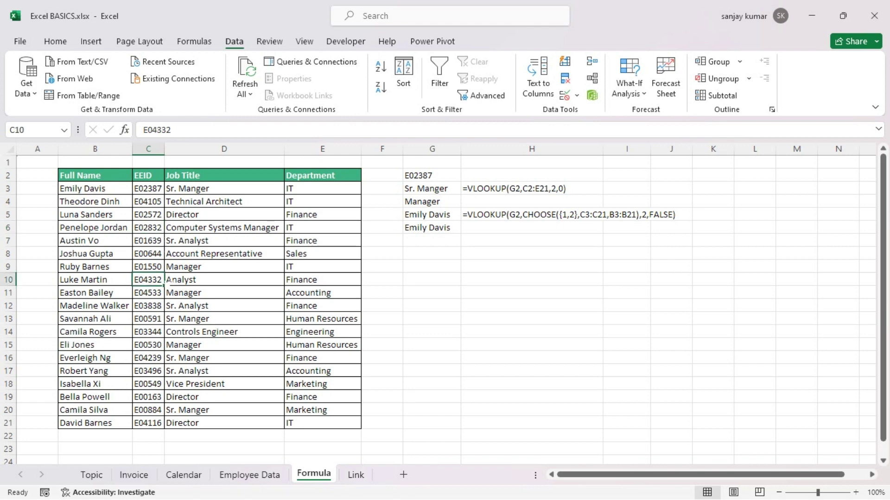
key(ctrl+c)
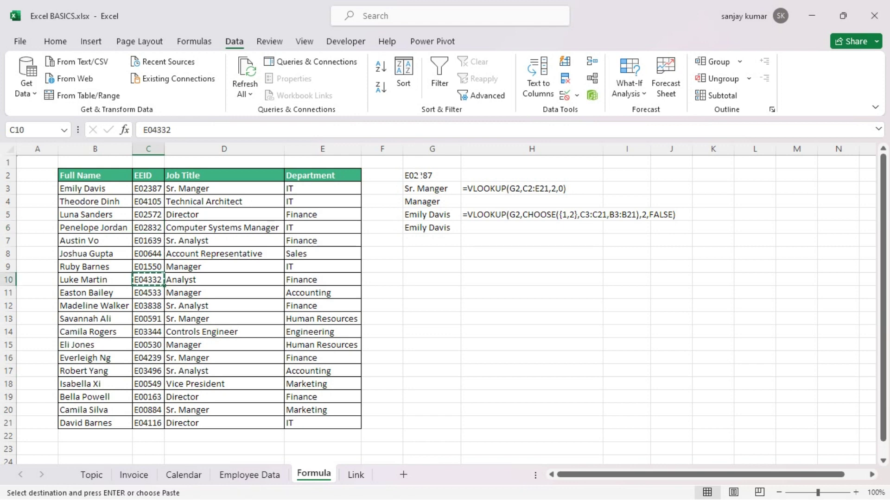
click(419, 175)
key(ctrl+v)
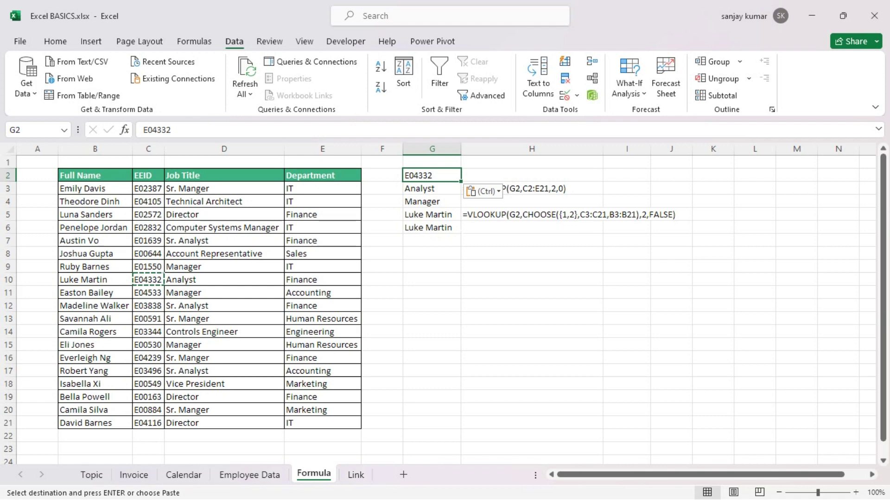
click(433, 215)
click(431, 228)
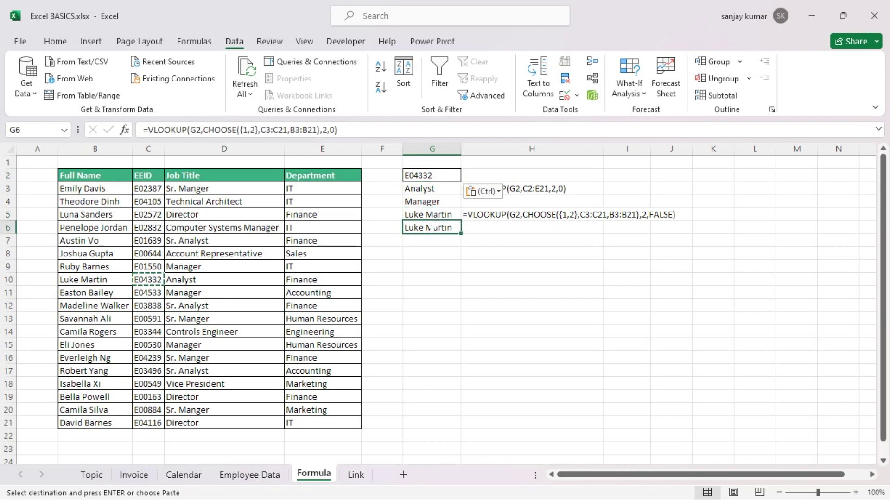
key(Up)
click(431, 228)
key(Up)
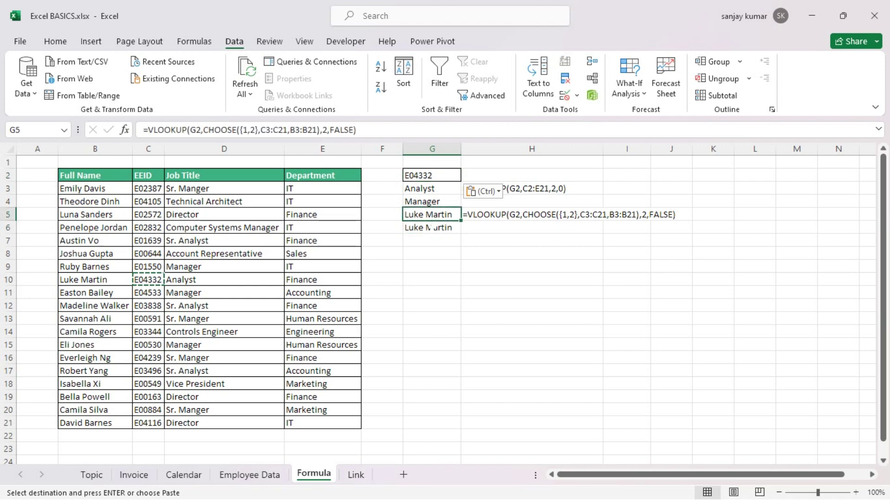
Examine the employee record in row 10 of the table against the lookup results in column G.
key(Left)
key(Left)
key(Left)
key(Left)
key(Left)
key(Left)
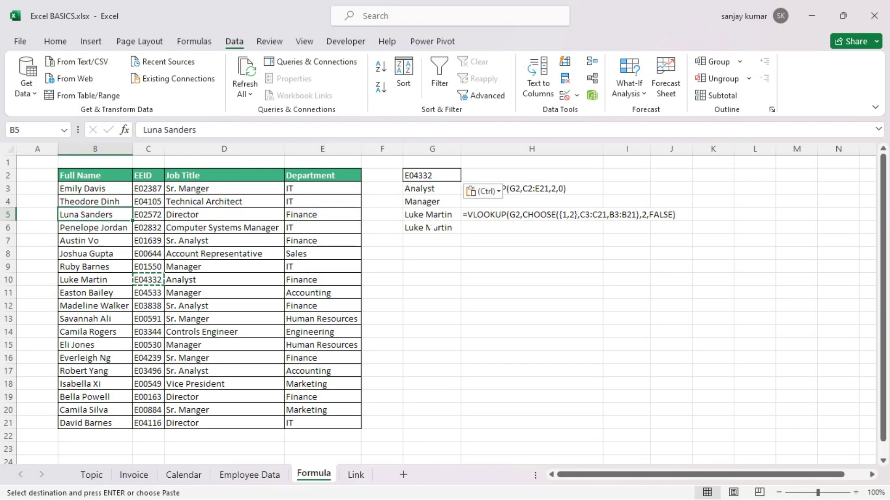
key(Down)
key(Down)
key(Down)
key(Down)
key(Right)
key(Right)
key(Down)
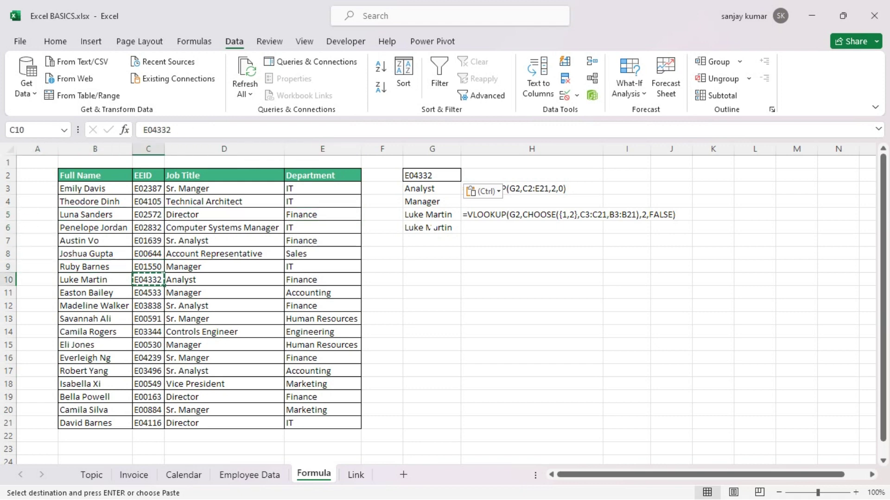
key(Left)
key(Right)
key(Right)
key(Right)
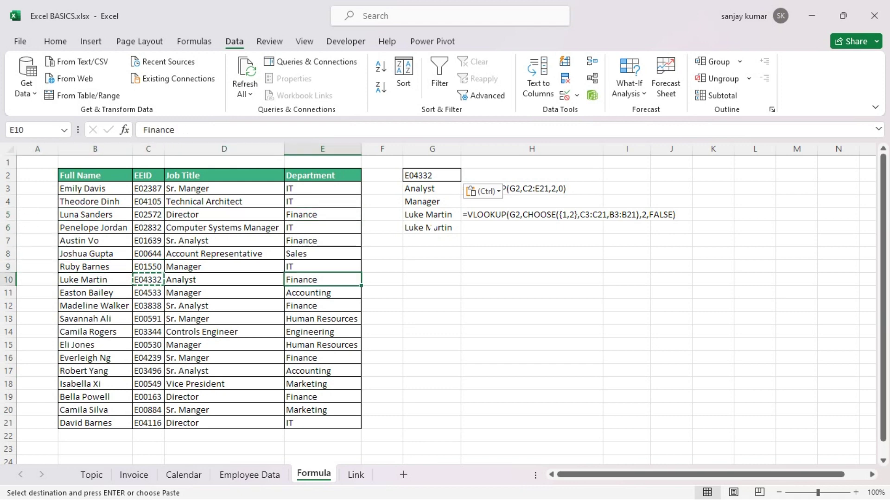
Make the formula text in H5 bold and enlarge its font size to 20.
click(481, 215)
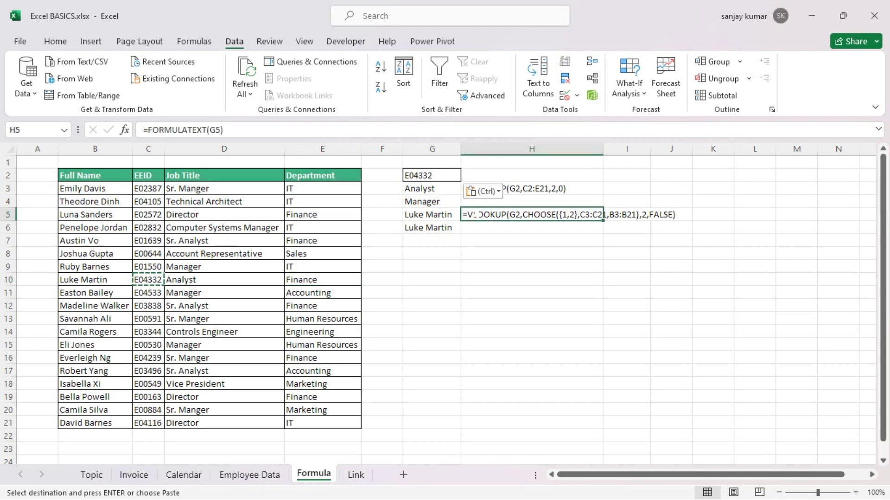
key(Escape)
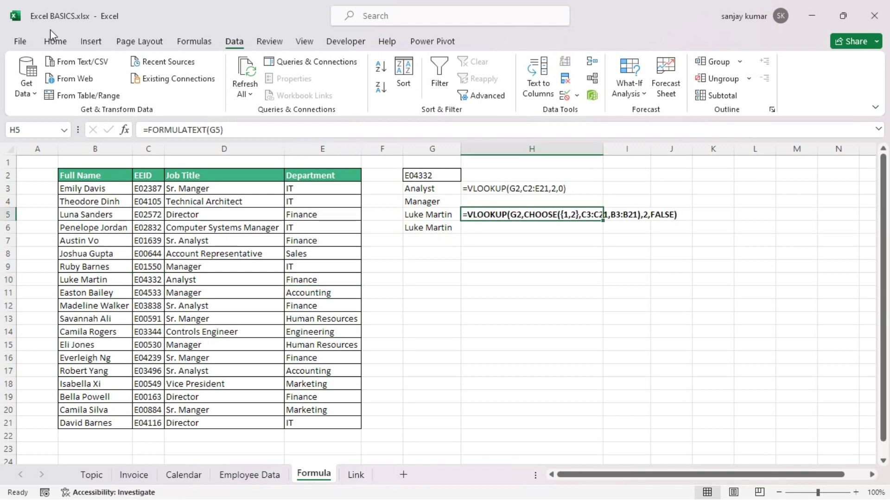
click(54, 41)
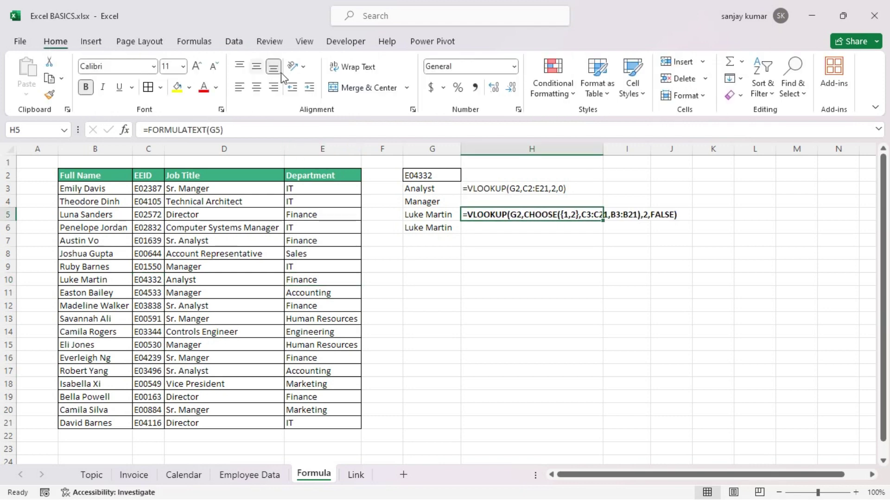
click(201, 68)
click(200, 67)
click(200, 67)
click(200, 67)
click(200, 67)
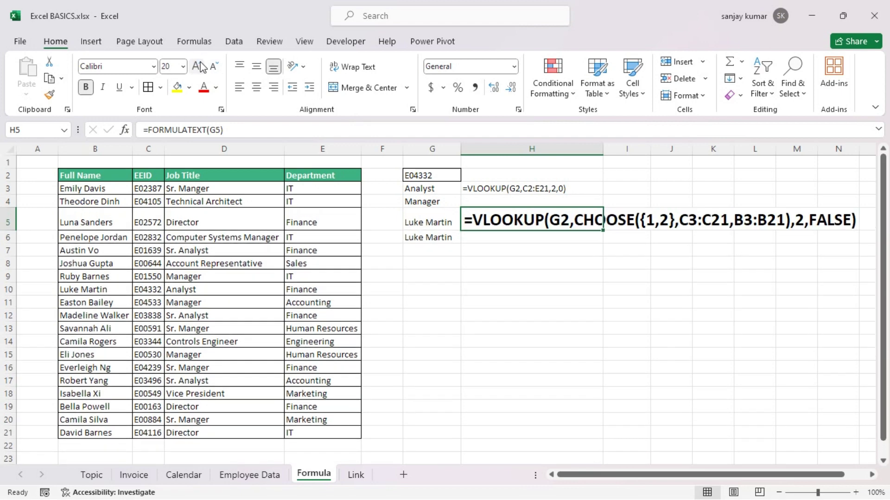
click(437, 301)
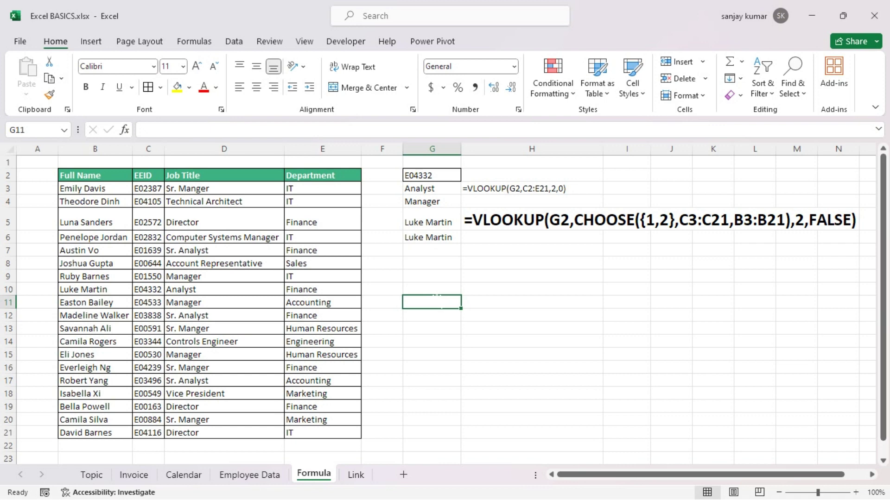
key(alt+Tab)
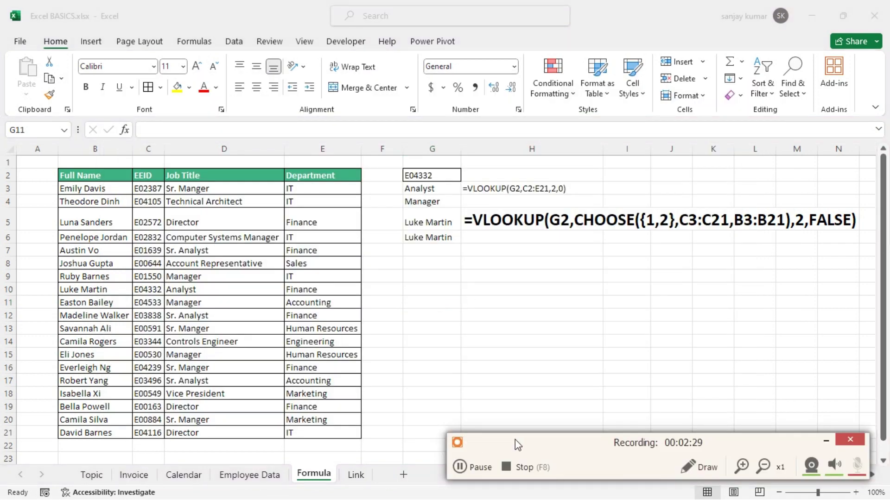